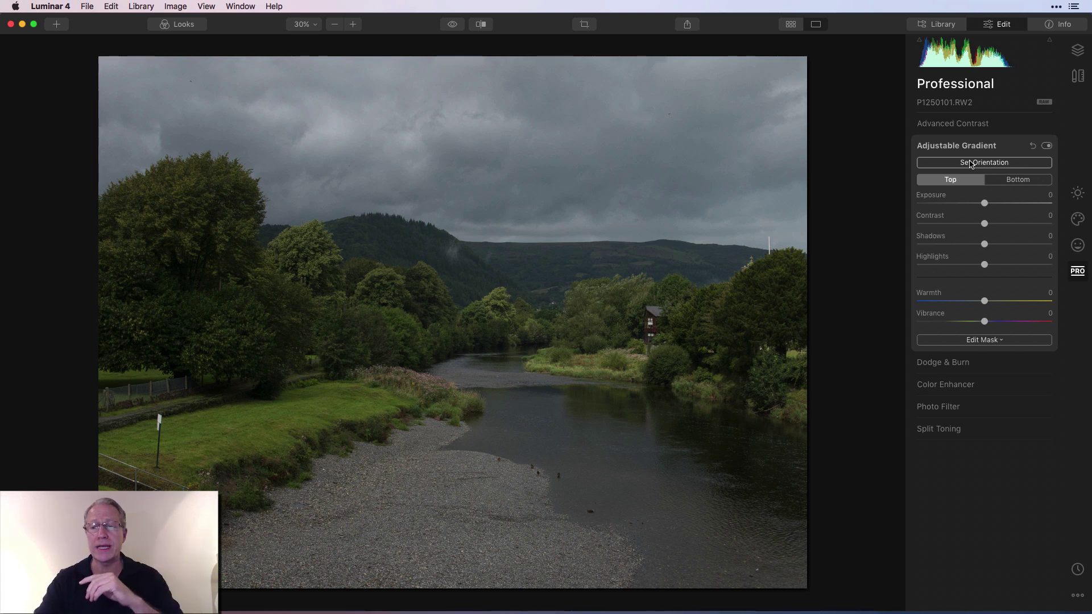
Open the Adjustable Gradient's orientation guides, tilt them to 1° and widen the blend to 26.
left_click(970, 164)
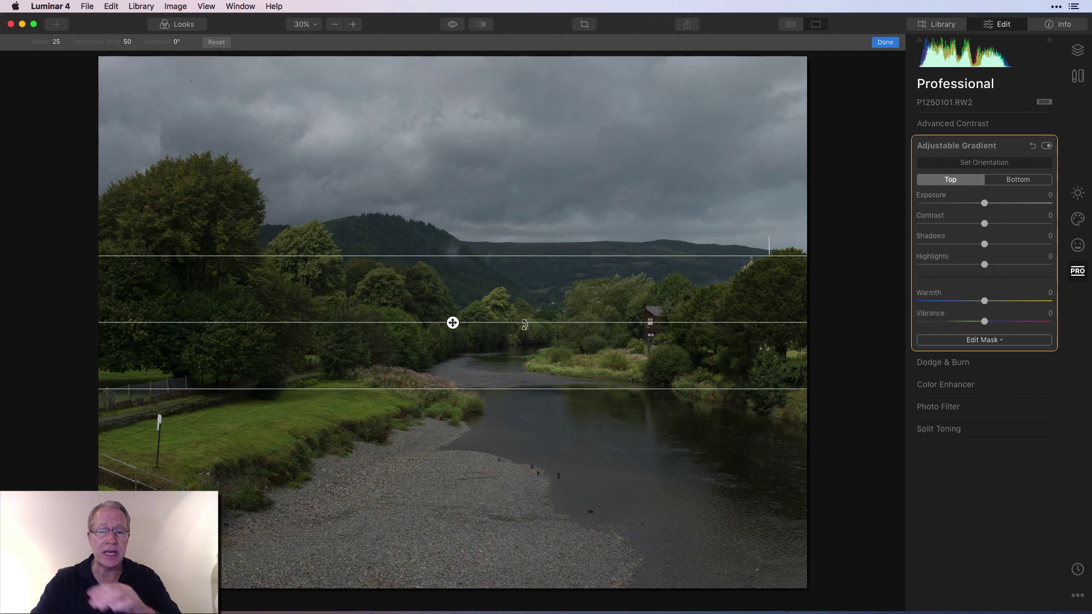
left_click_drag(583, 314, 529, 324)
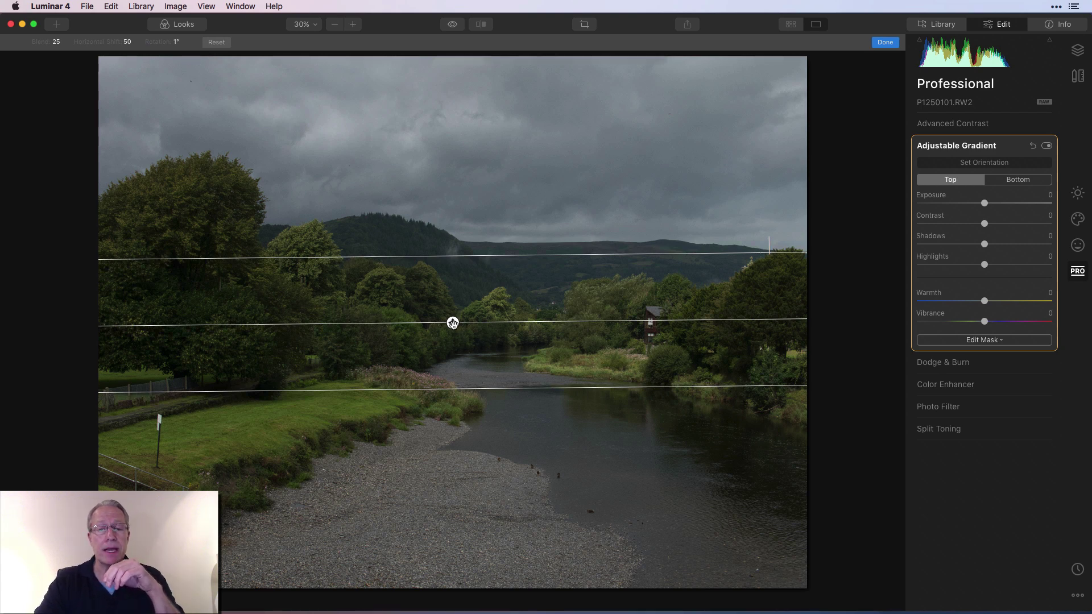
left_click(494, 253)
mouse_move(494, 252)
left_mouse_down()
mouse_move(495, 159)
mouse_move(493, 243)
left_mouse_up()
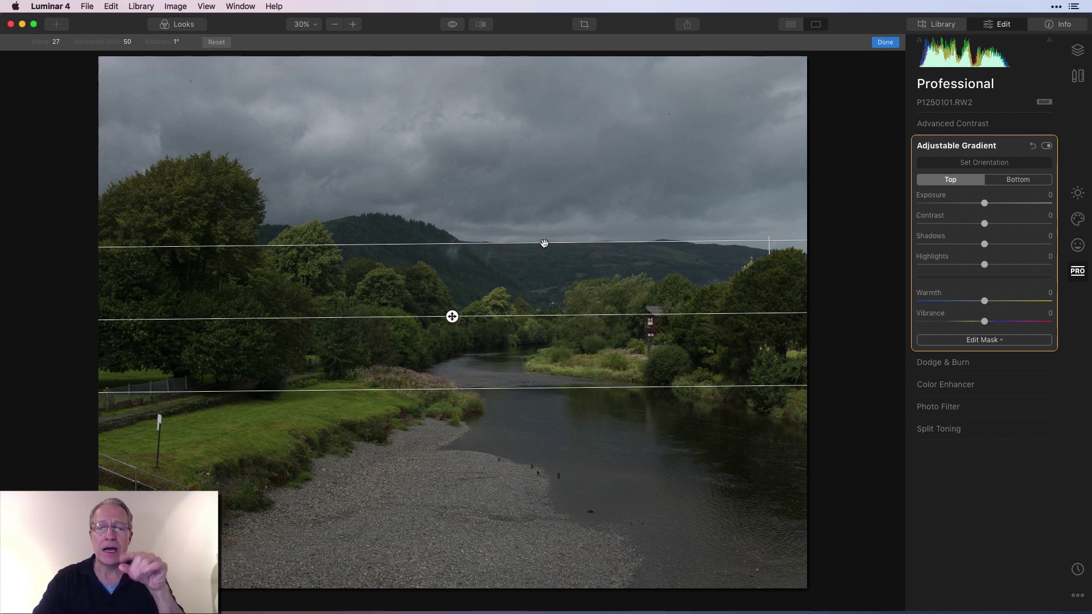
left_click_drag(544, 244, 546, 258)
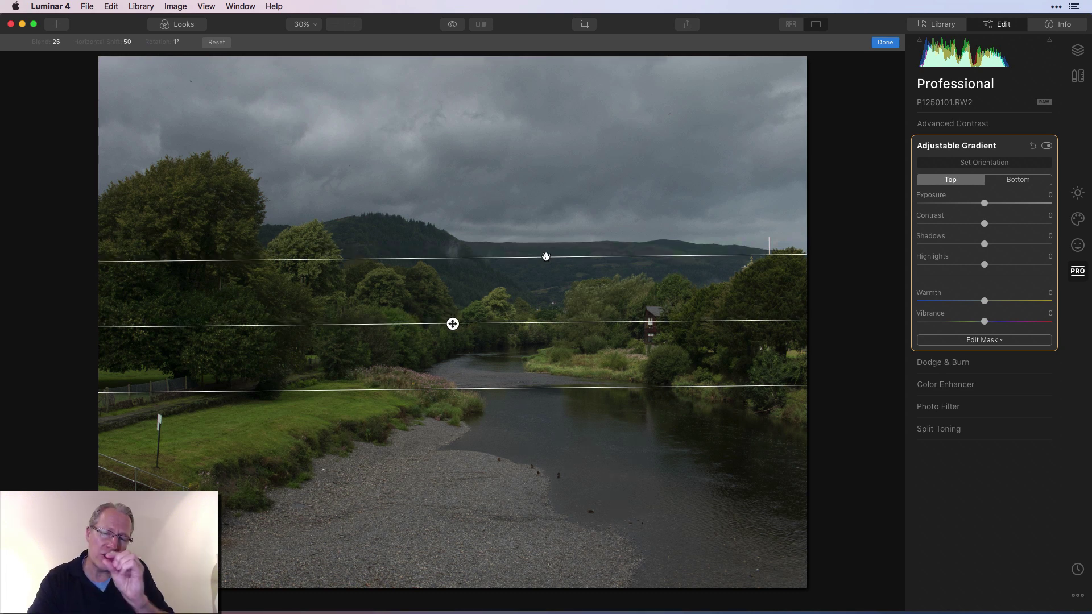
left_click_drag(546, 257, 547, 251)
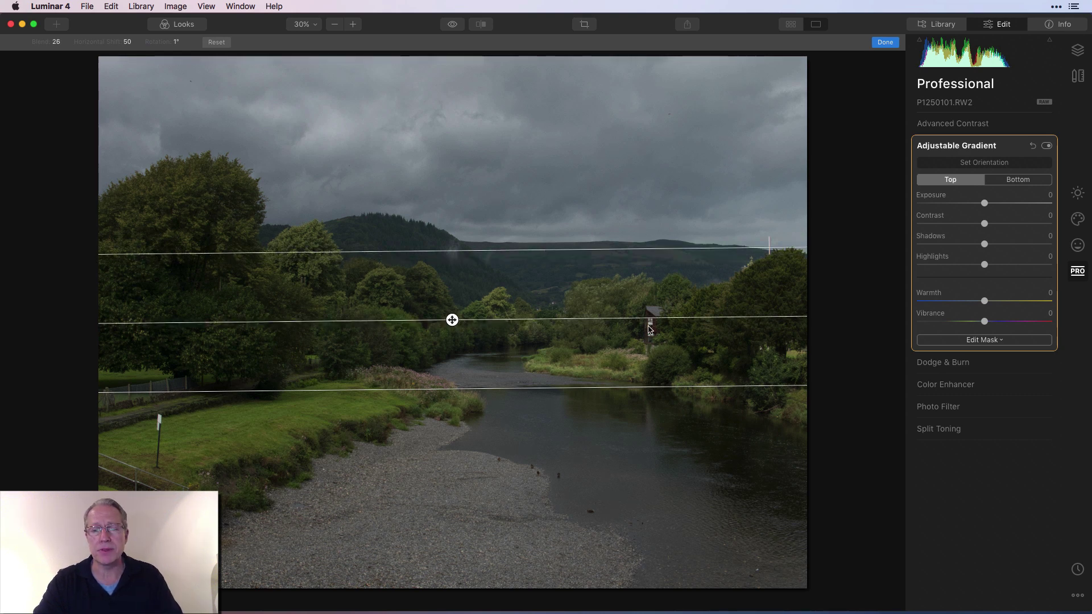
Rotate the gradient to -2°, move its centre up onto the ridge line of the hills, and apply the orientation.
left_click_drag(651, 323, 649, 328)
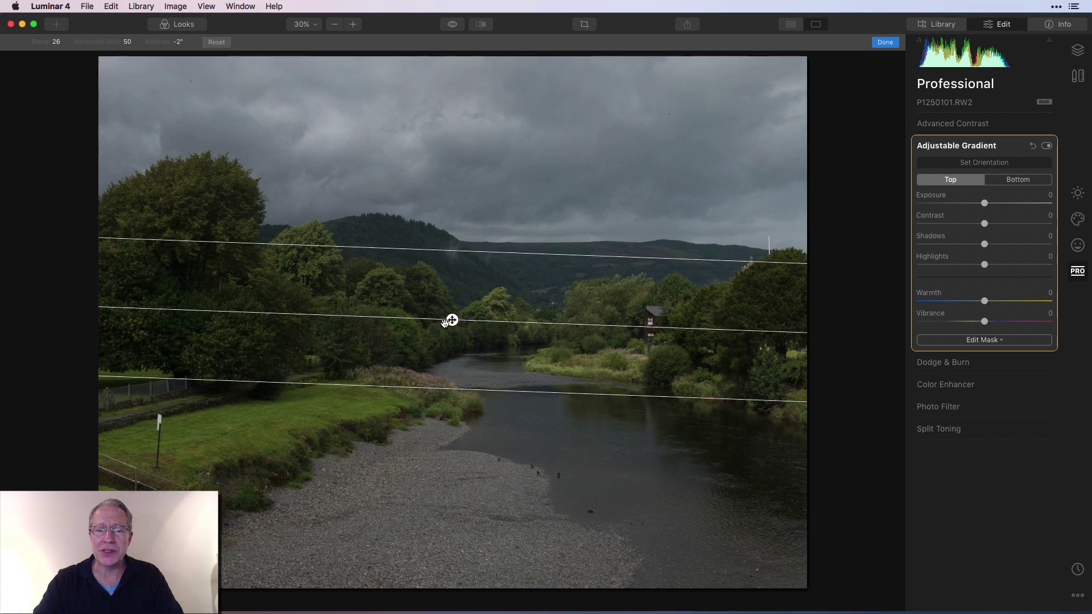
left_click_drag(458, 286, 463, 243)
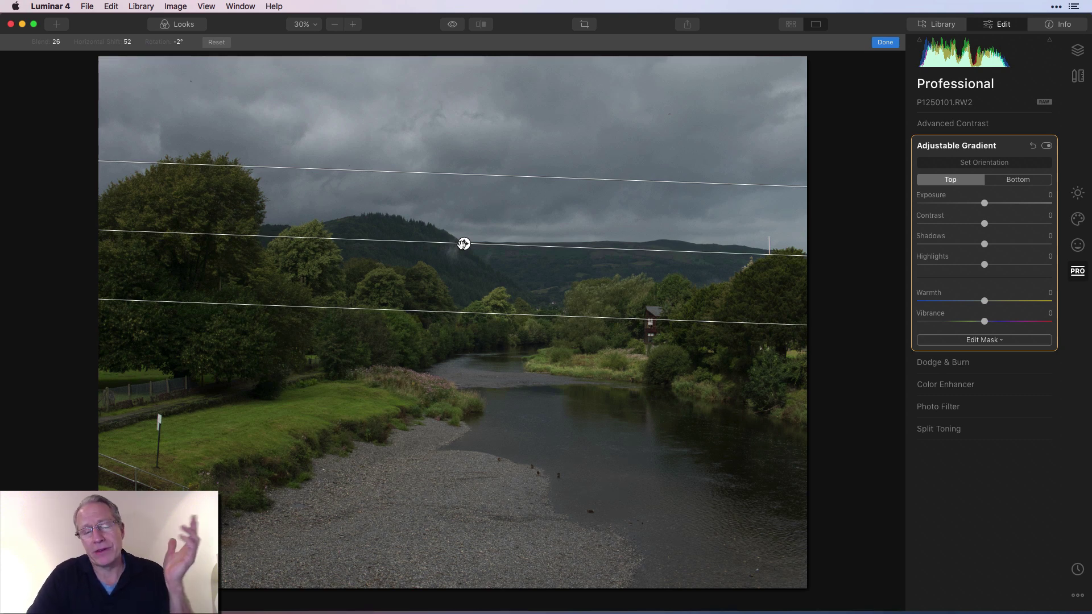
left_click_drag(464, 243, 467, 235)
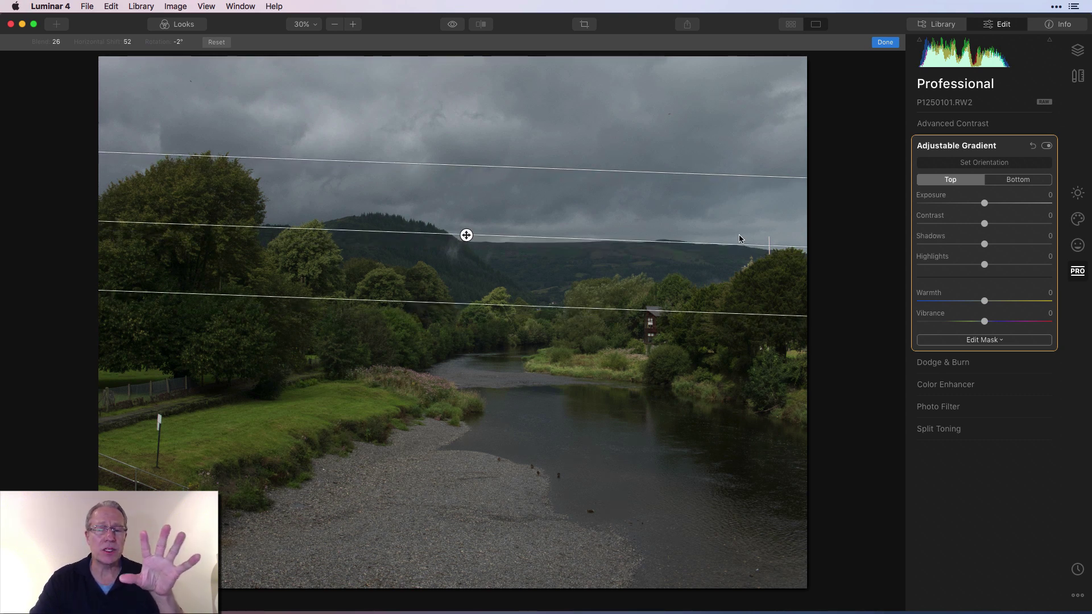
left_click(885, 42)
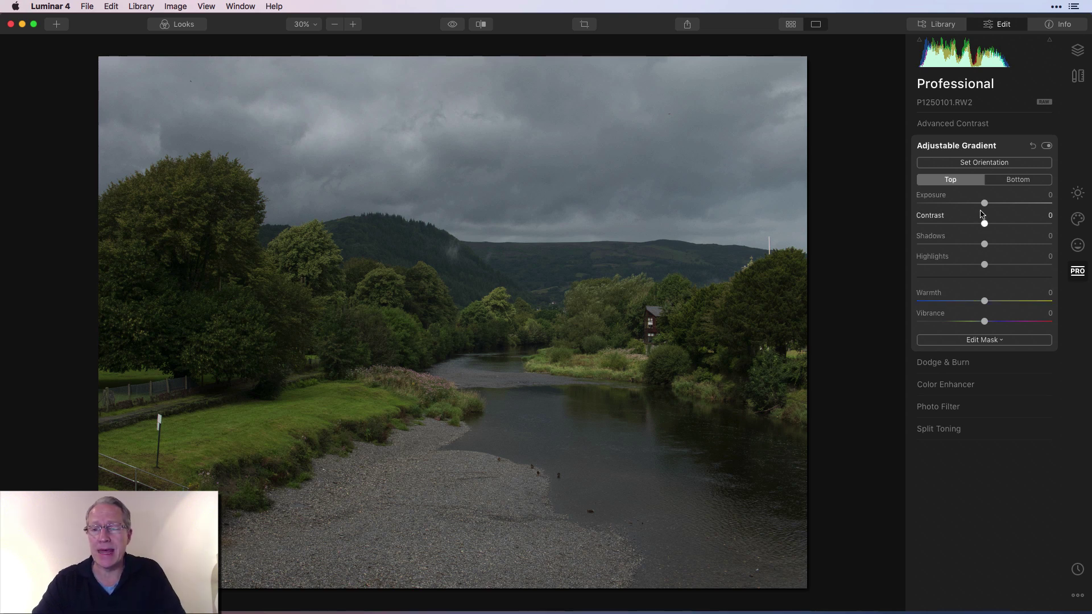
Adjust the gradient's Top area: Exposure -29, Contrast 65, Shadows -9, Highlights -9, Warmth -17 and Vibrance 3.
left_click_drag(984, 204, 1030, 226)
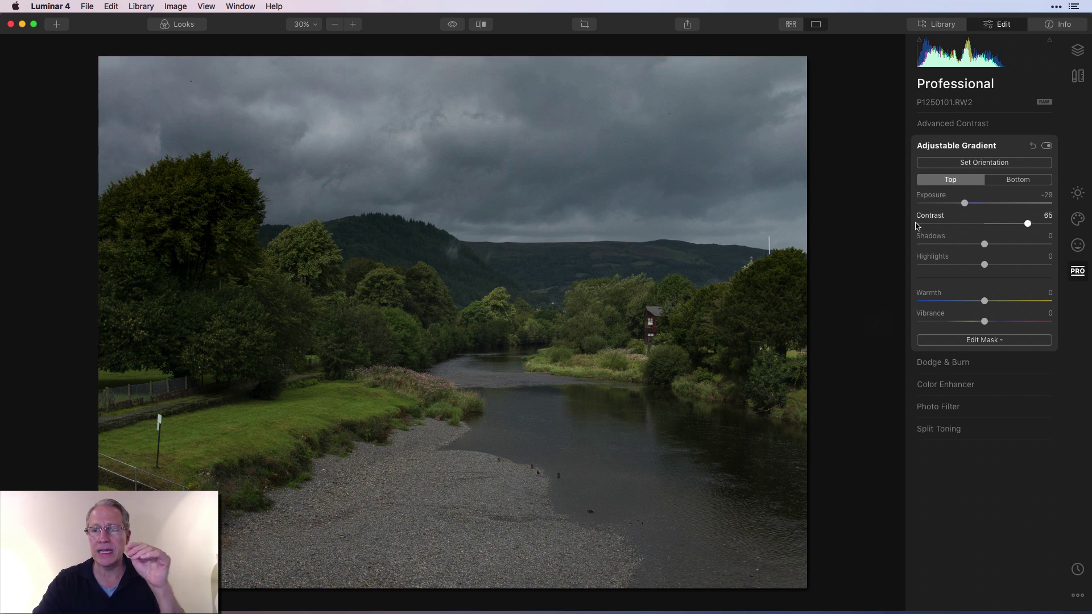
left_click_drag(984, 245, 973, 304)
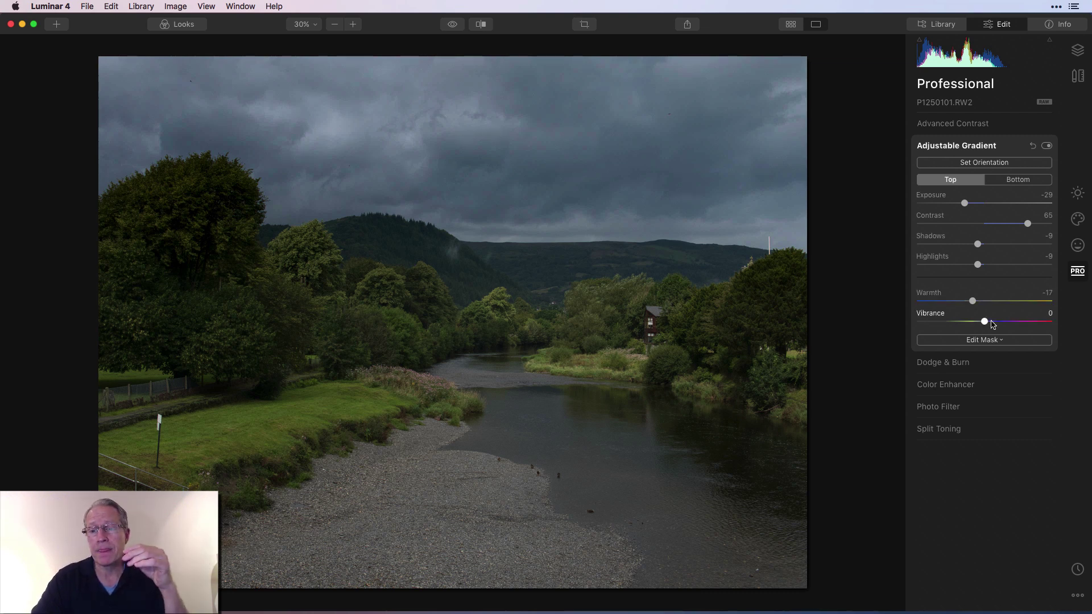
left_click_drag(986, 324, 989, 323)
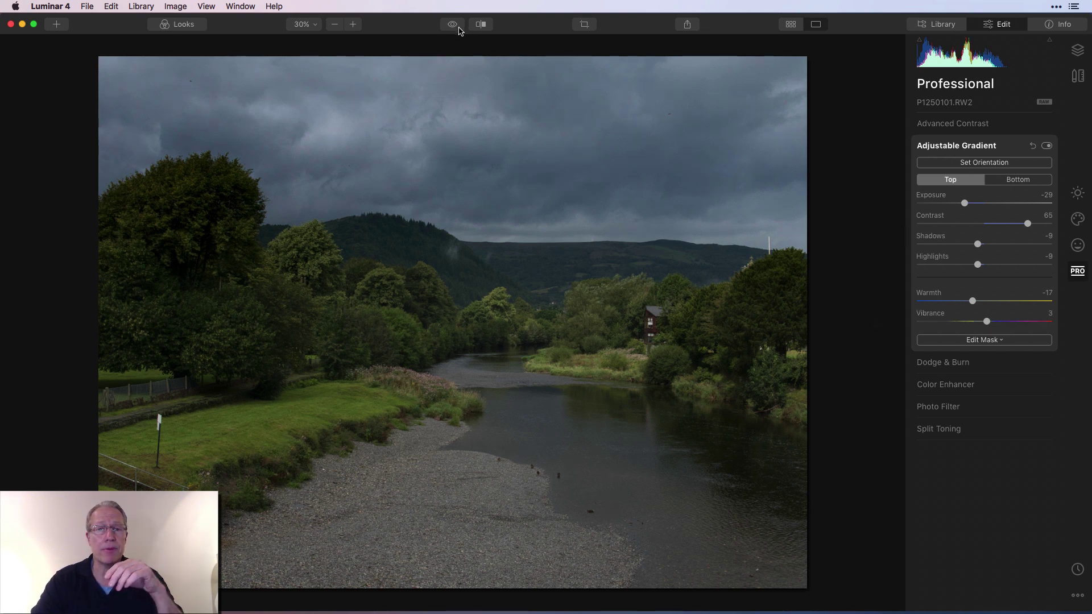
Compare the river photo before and after the sky adjustments, including in the split view.
left_click_drag(457, 25, 457, 25)
left_click(480, 25)
left_click_drag(414, 110, 357, 86)
left_click(480, 24)
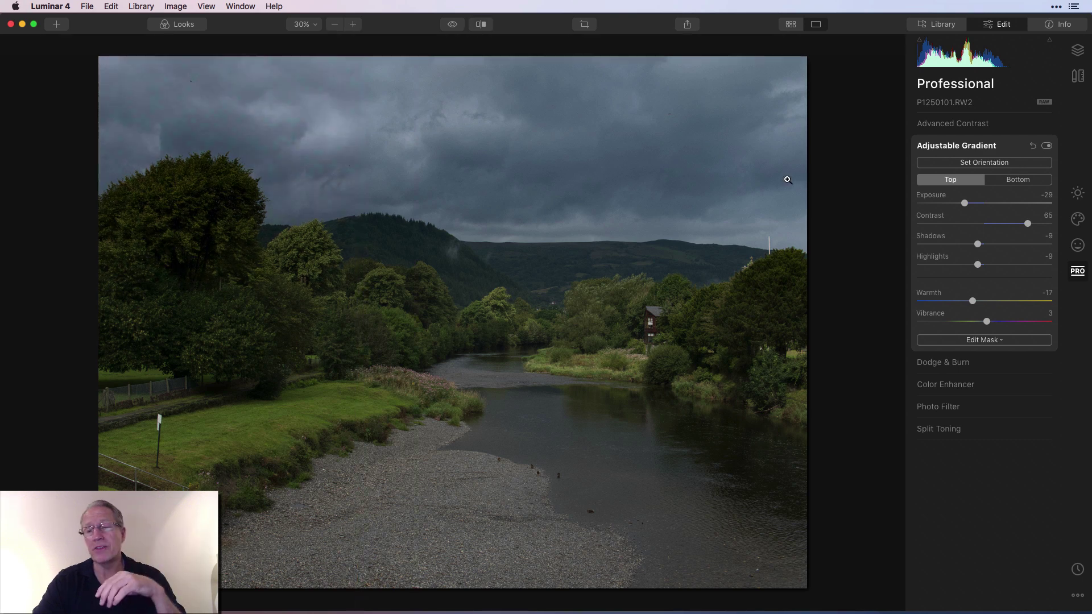
Adjust the gradient's Bottom area: Exposure -10, Contrast 27, Shadows 14, Highlights 38, Warmth -4 and Vibrance 14.
left_click(1016, 182)
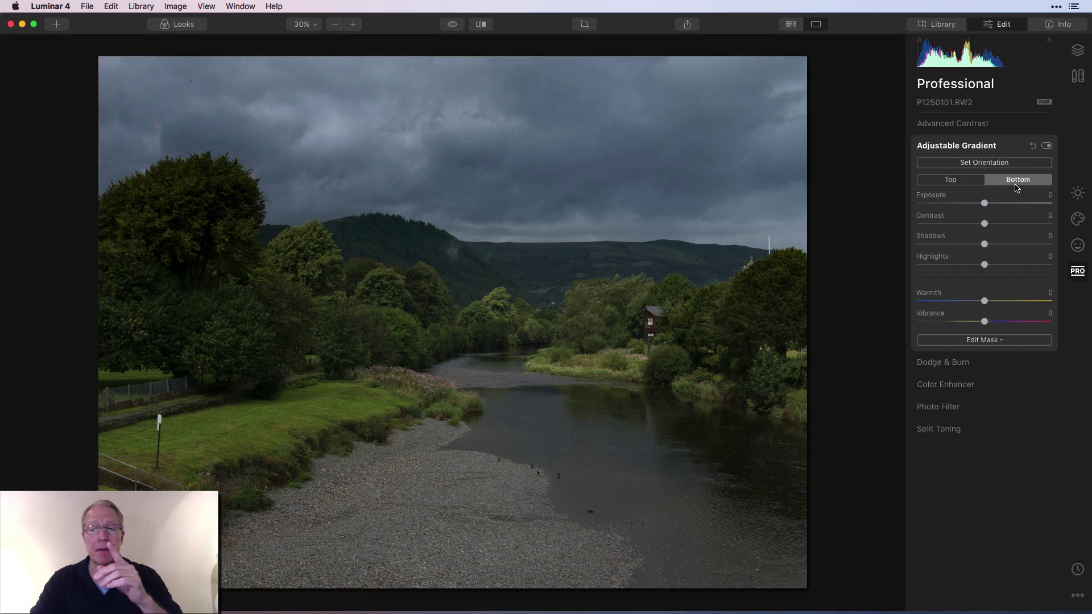
left_click_drag(984, 203, 1010, 266)
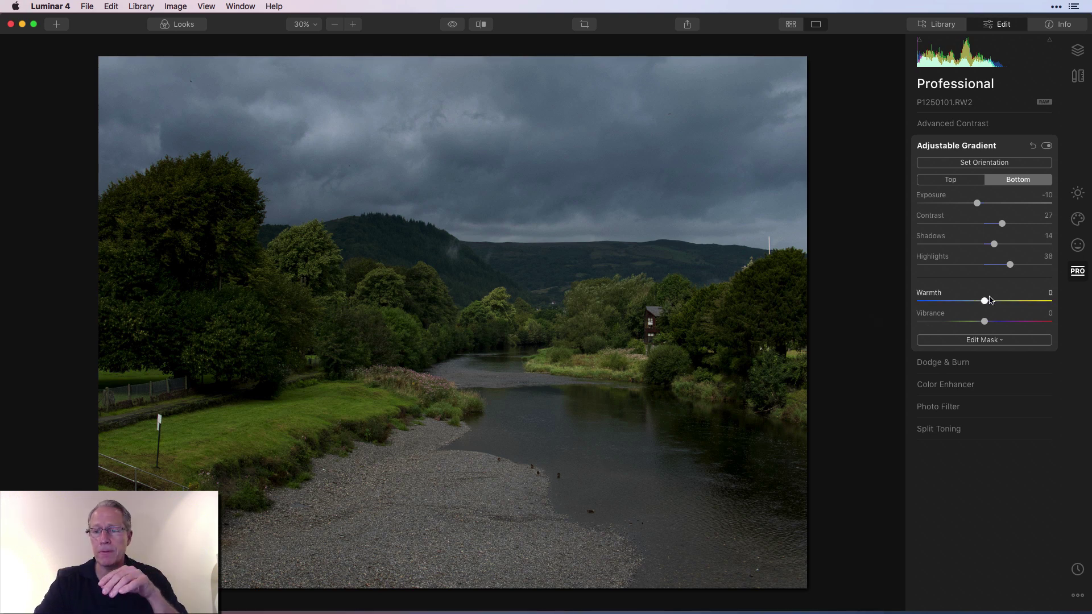
left_click_drag(984, 302, 993, 322)
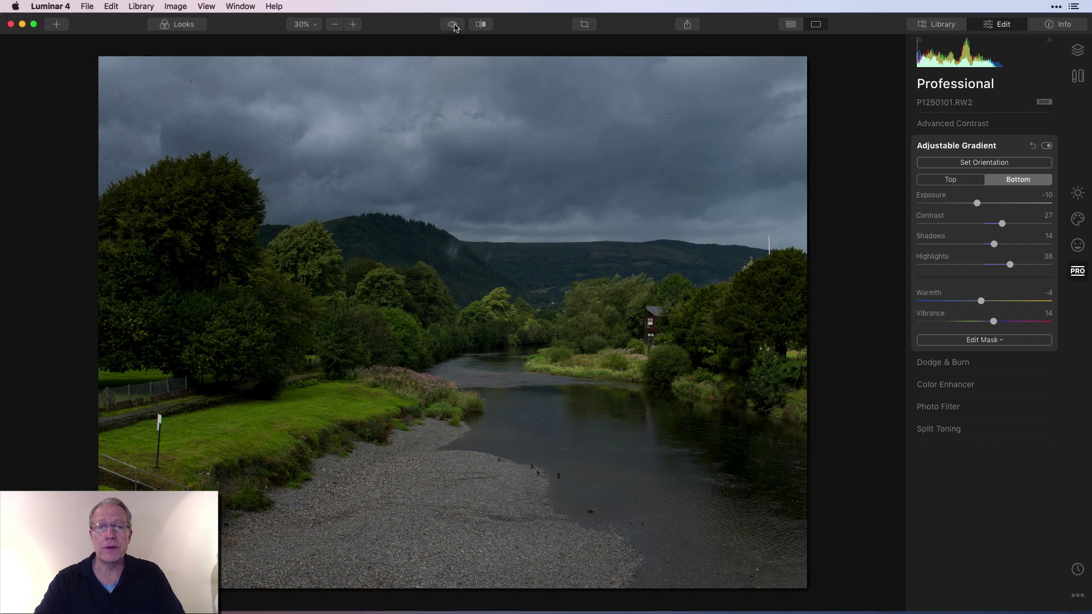
Check the finished river photo against the original with the quick preview and the movable before/after divider.
left_click(454, 26)
left_click(454, 26)
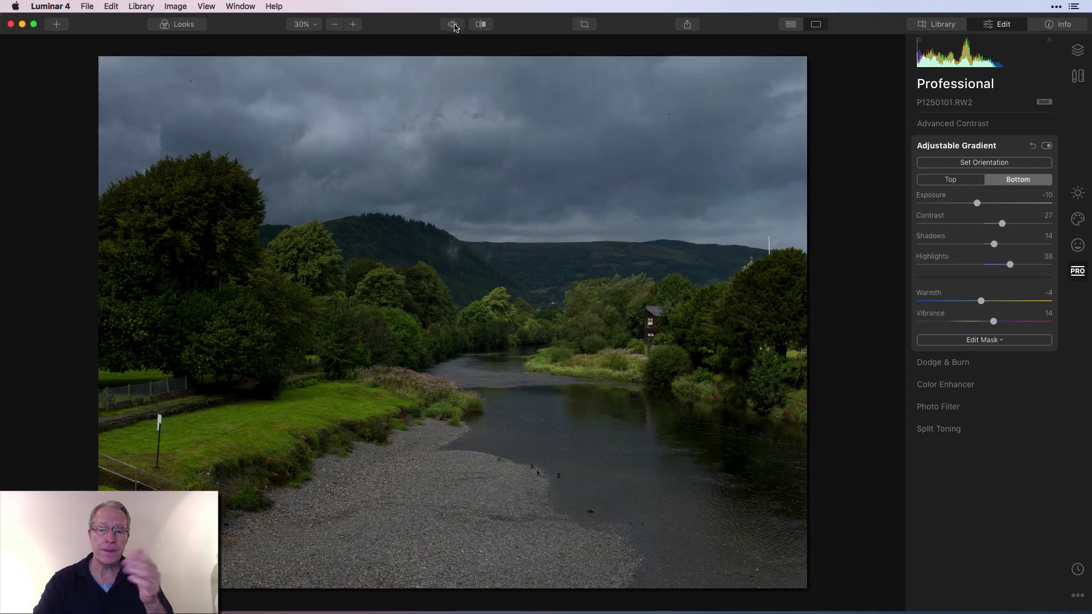
left_click(480, 23)
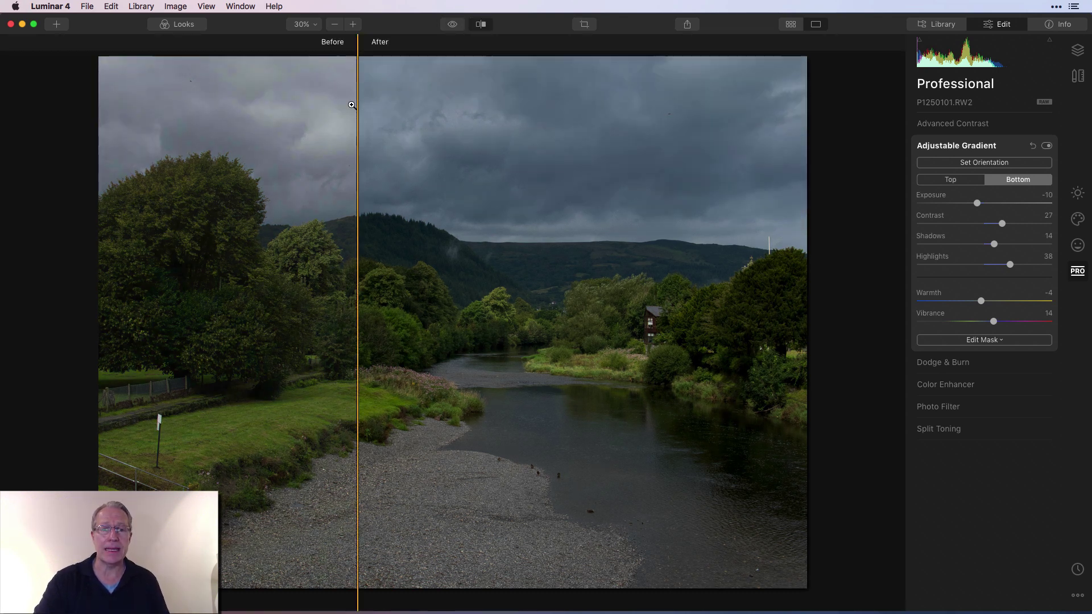
left_click_drag(356, 106, 342, 126)
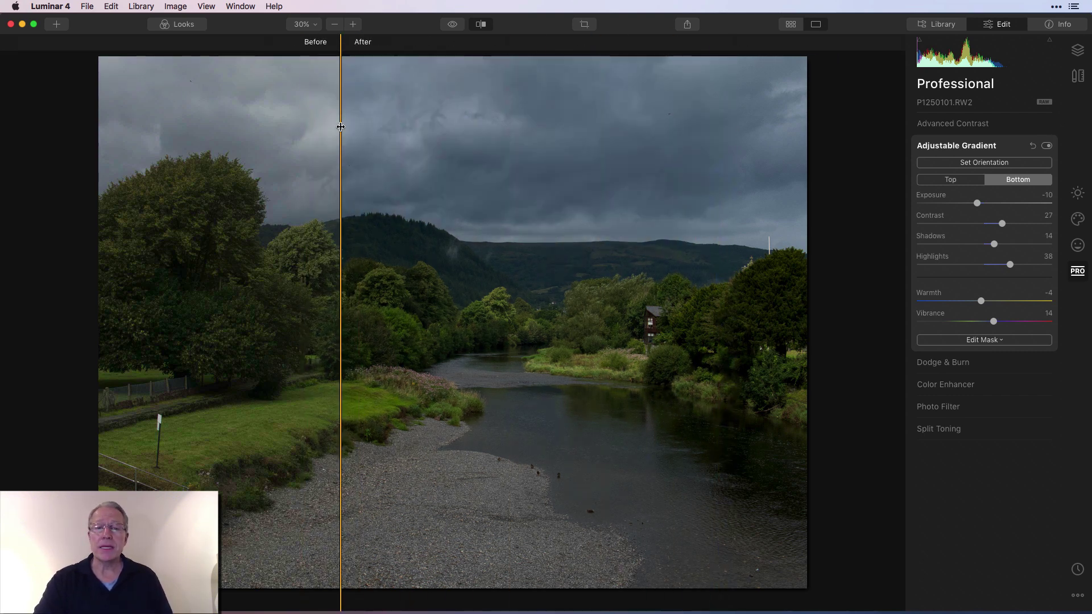
left_click(481, 24)
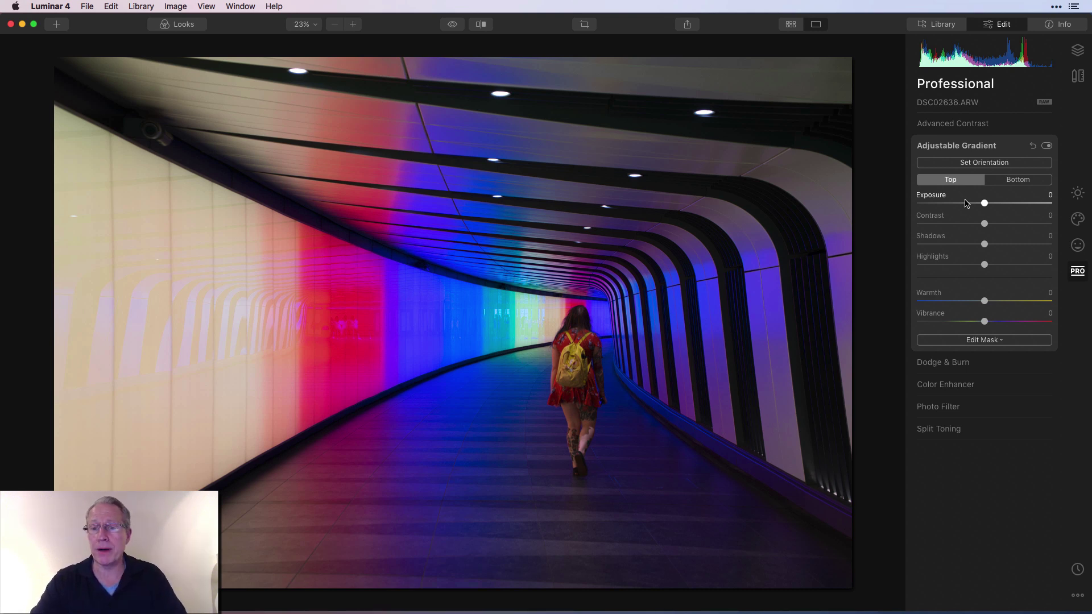
Orient the tunnel photo's gradient nearly vertically at 89°, centred where the cream wall meets the red panel, and apply it.
left_click(989, 164)
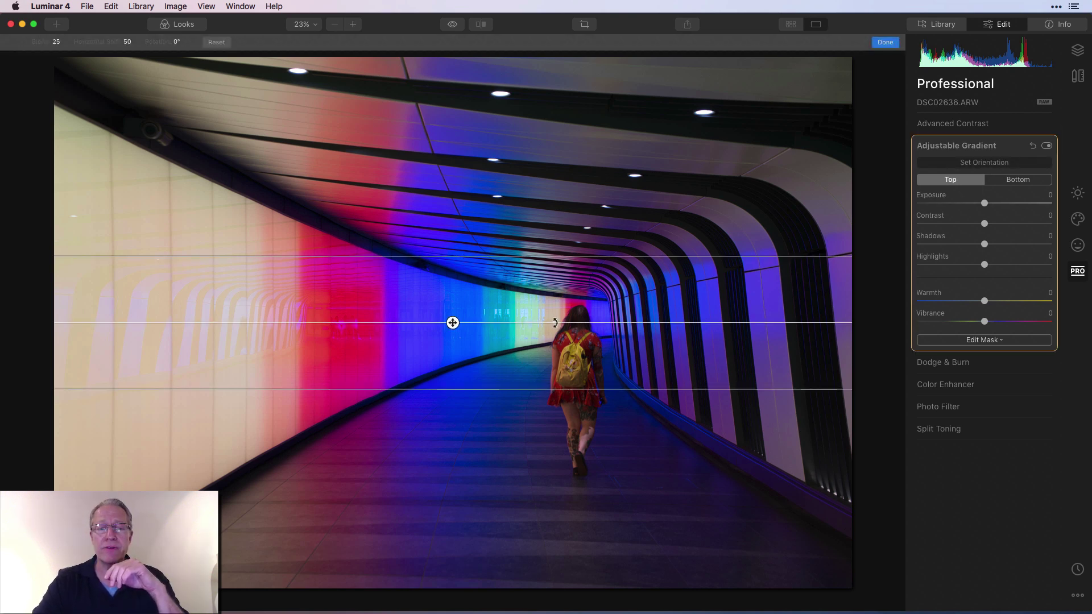
left_click_drag(555, 322, 303, 339)
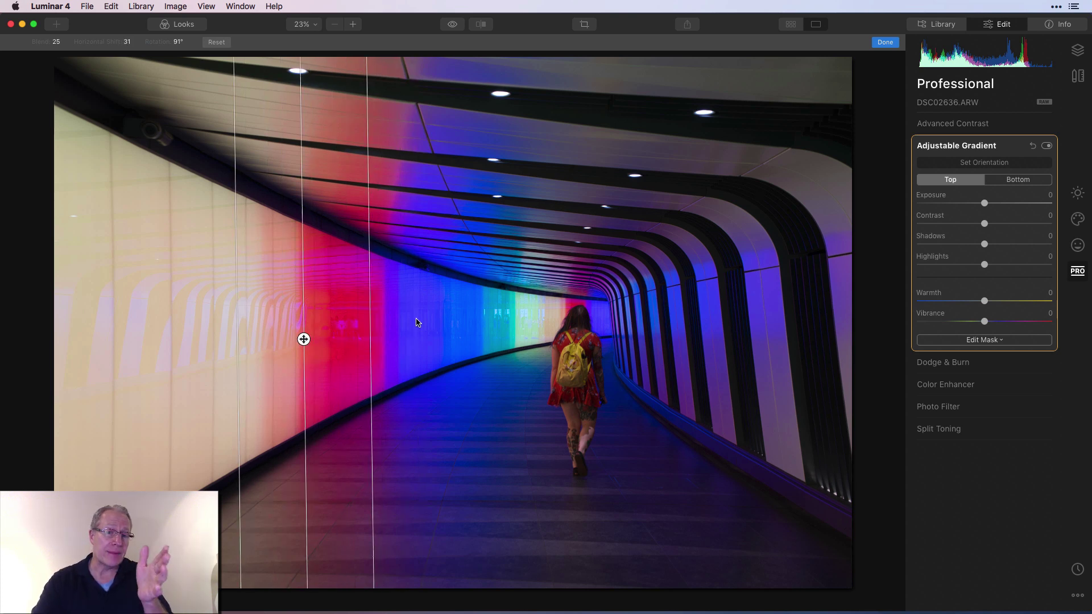
left_click_drag(305, 225, 311, 340)
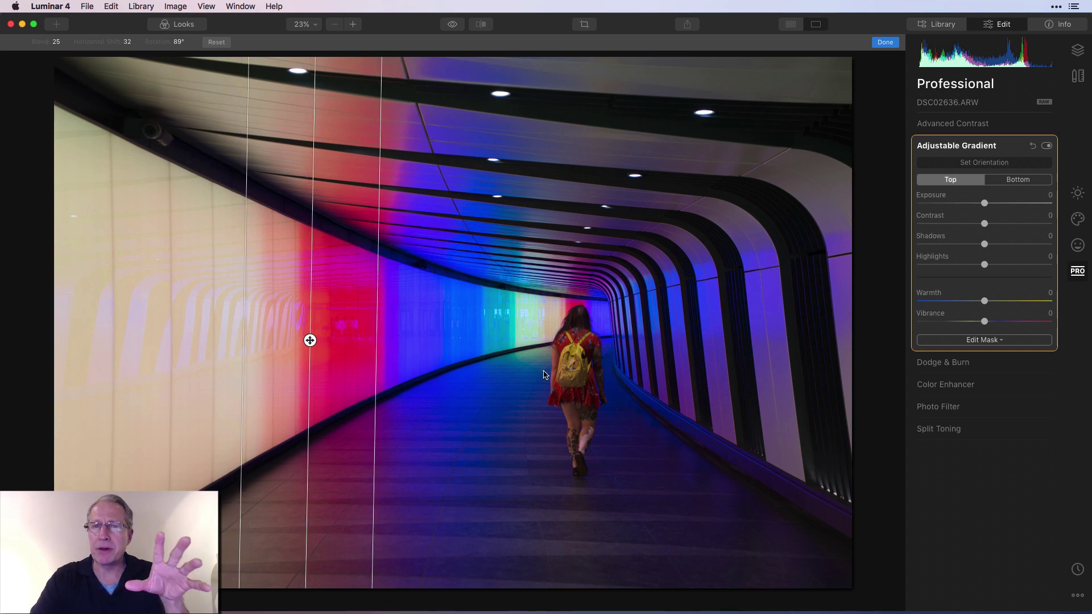
left_click(885, 43)
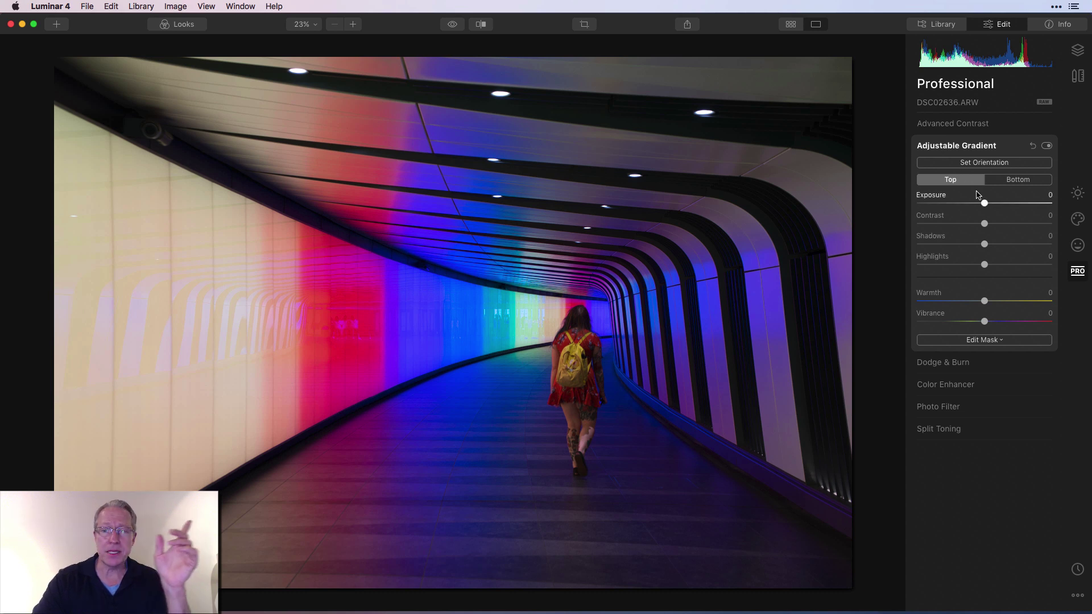
Darken and cool the gradient's Top area over the cream wall with Exposure -100, Contrast 65 and Warmth -58.
left_click_drag(983, 204, 912, 206)
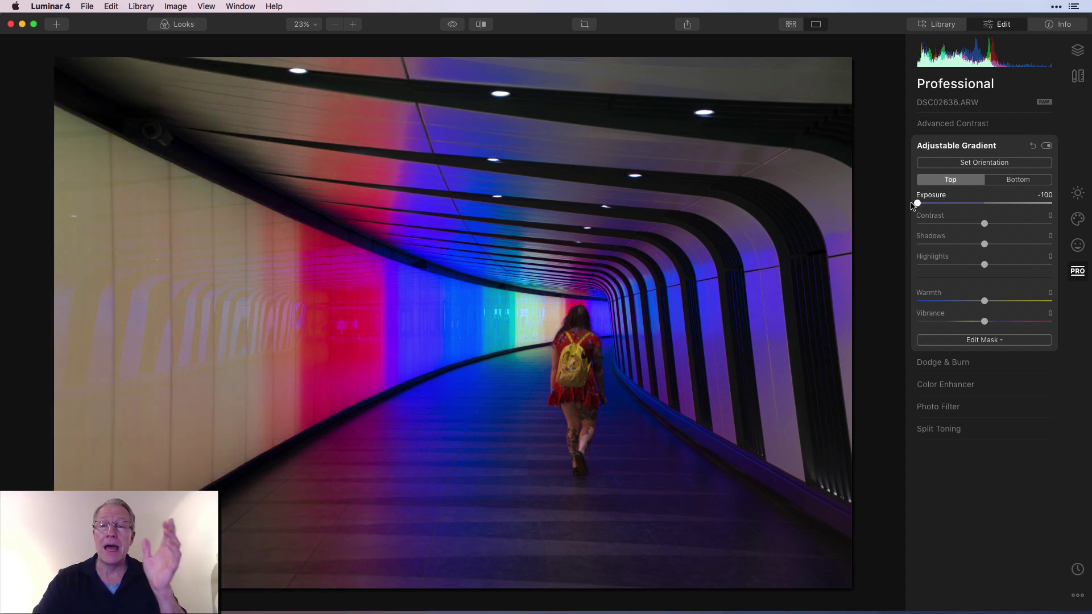
left_click_drag(984, 223, 1028, 224)
left_click_drag(987, 301, 945, 300)
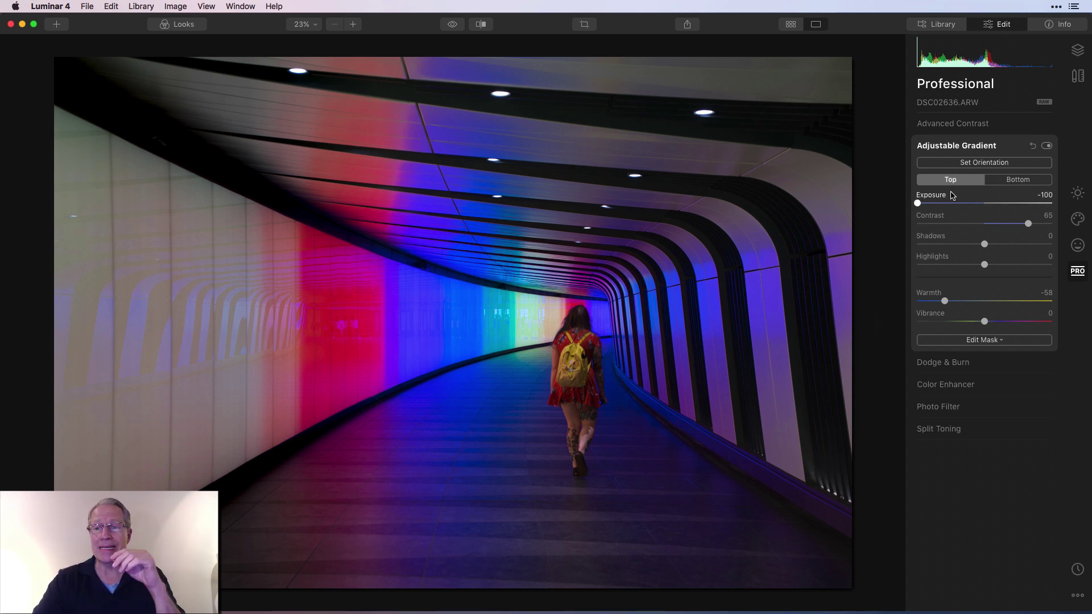
Brighten the gradient's Bottom area on the walker's side with Exposure 23, Contrast 19, Warmth 13 and Vibrance 10.
left_click(1016, 180)
left_click_drag(984, 203, 997, 225)
left_click_drag(984, 301, 992, 323)
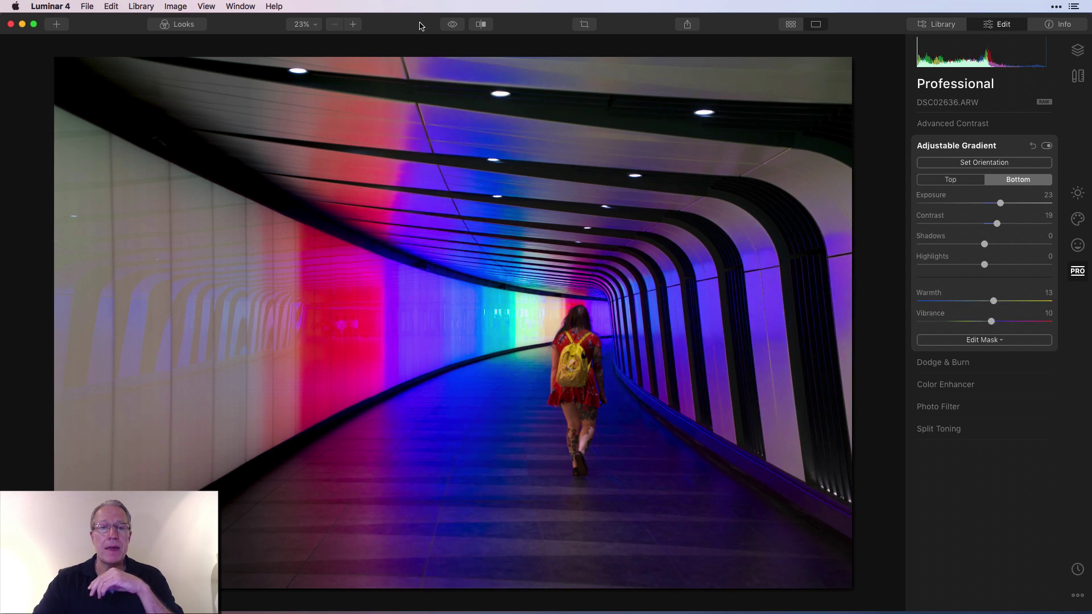
Compare the tunnel photo with its original, sweeping the before/after divider across the cream wall and the walker.
left_click(453, 25)
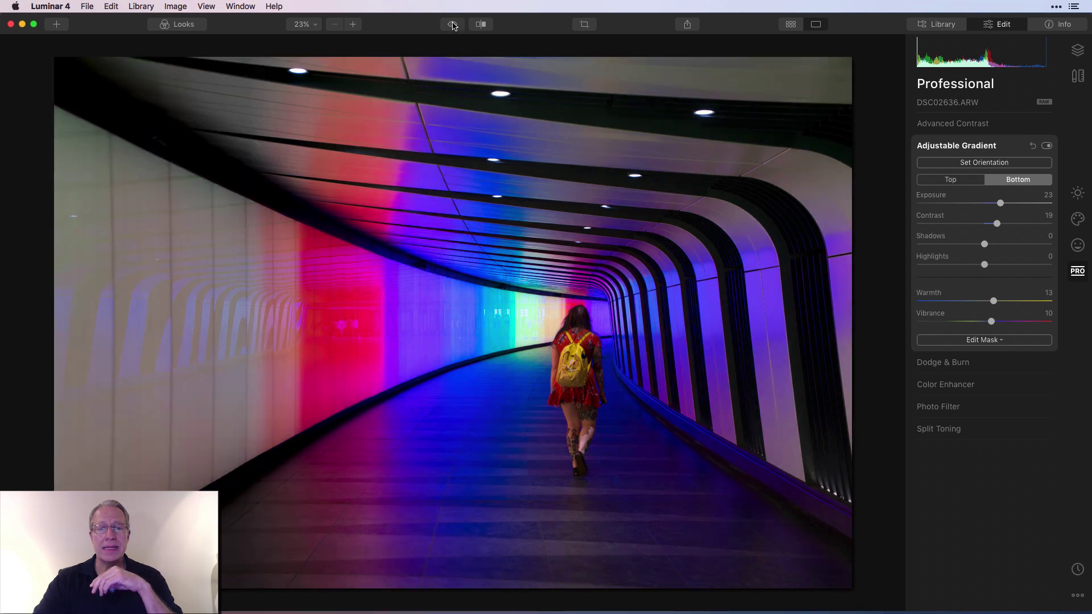
left_click(454, 27)
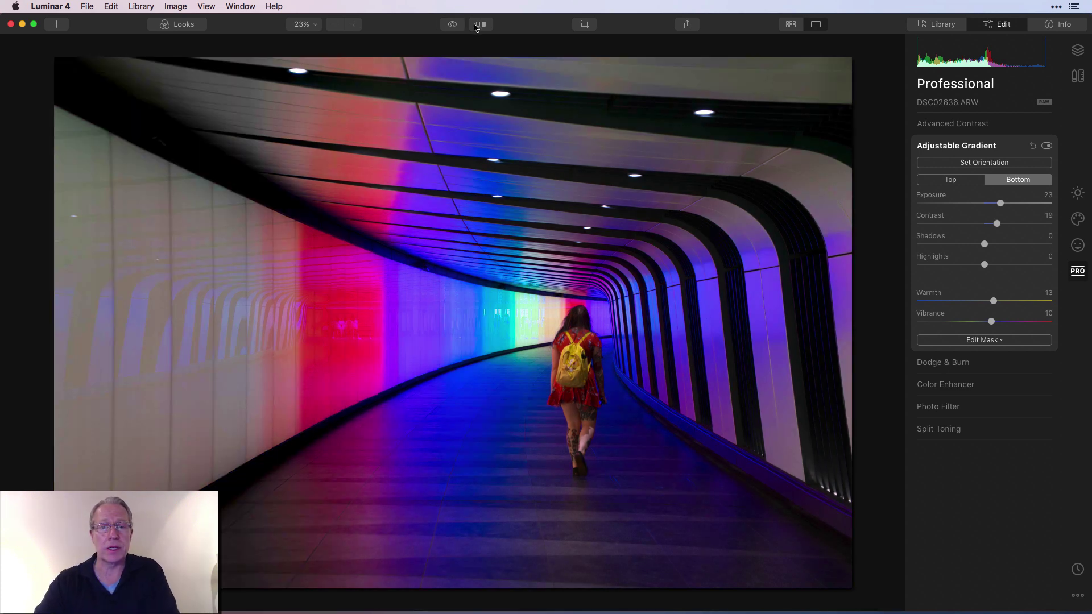
left_click(480, 24)
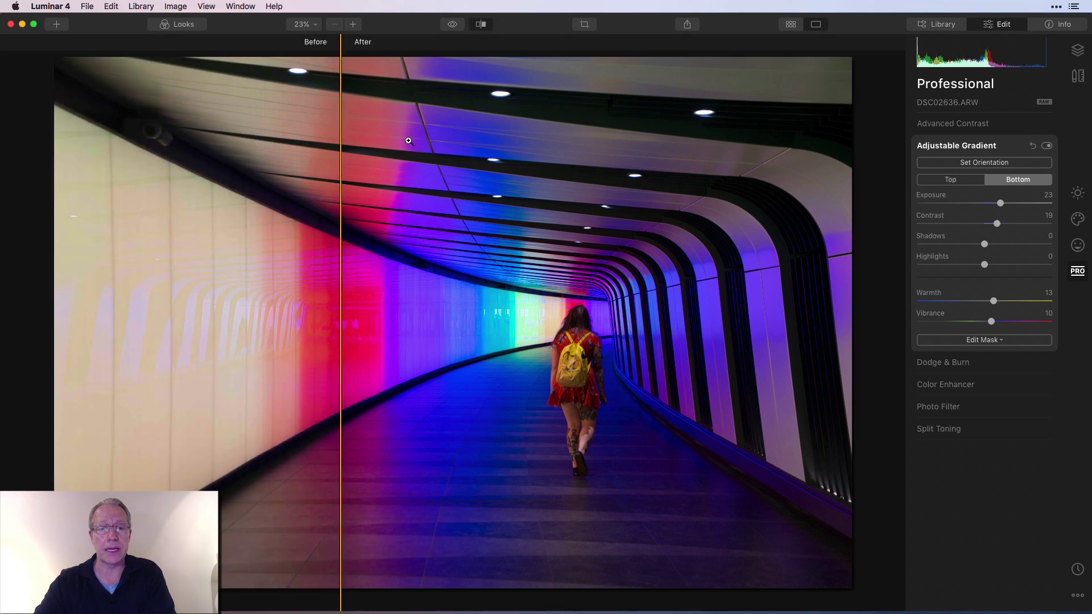
left_click_drag(341, 220, 201, 232)
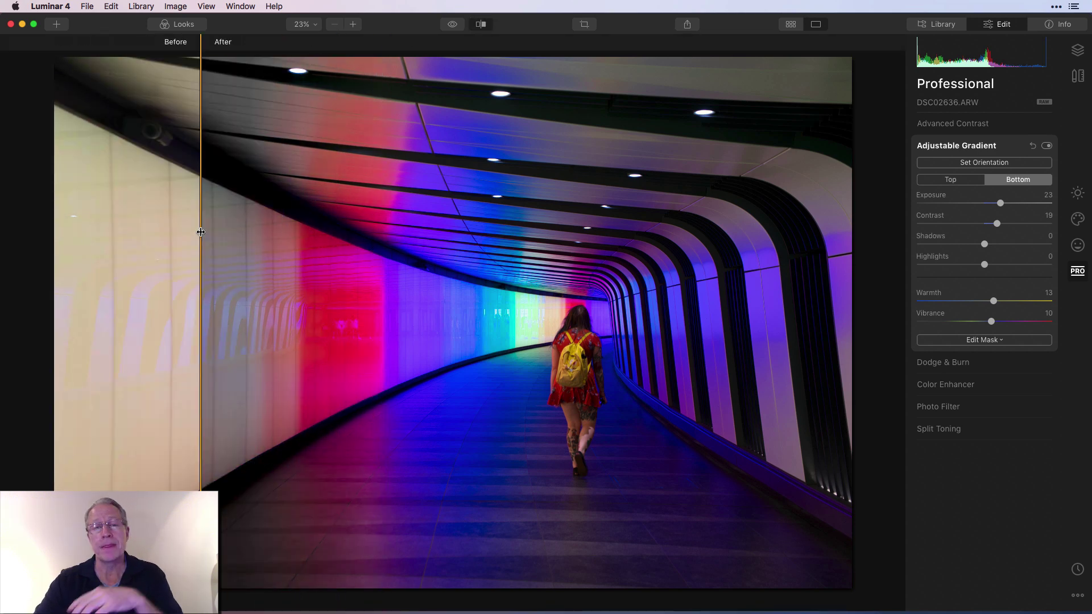
left_click_drag(201, 232, 234, 230)
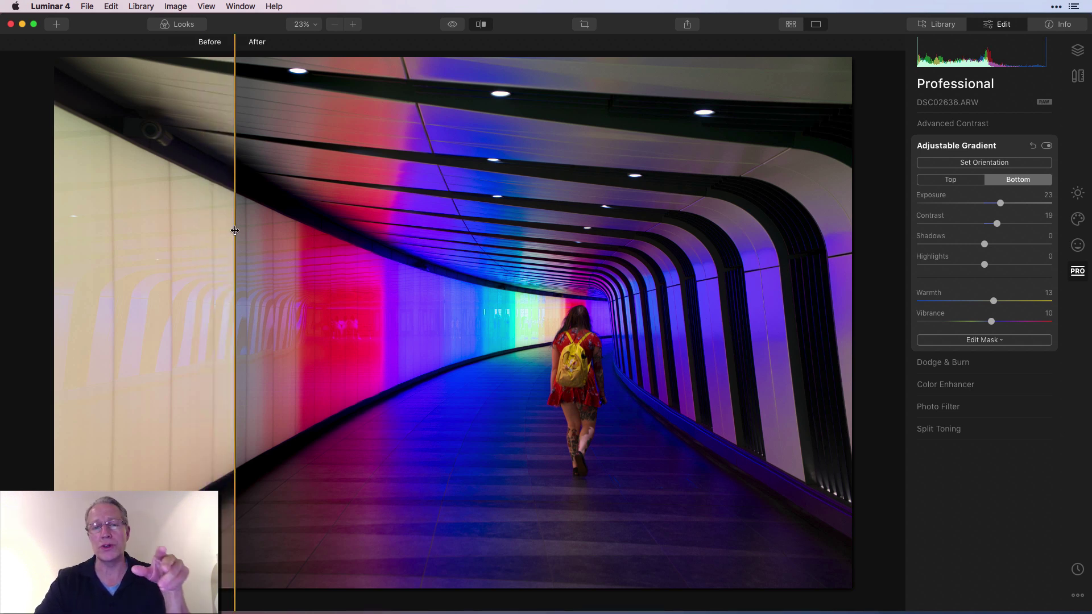
left_click_drag(234, 230, 634, 267)
left_click_drag(720, 268, 437, 247)
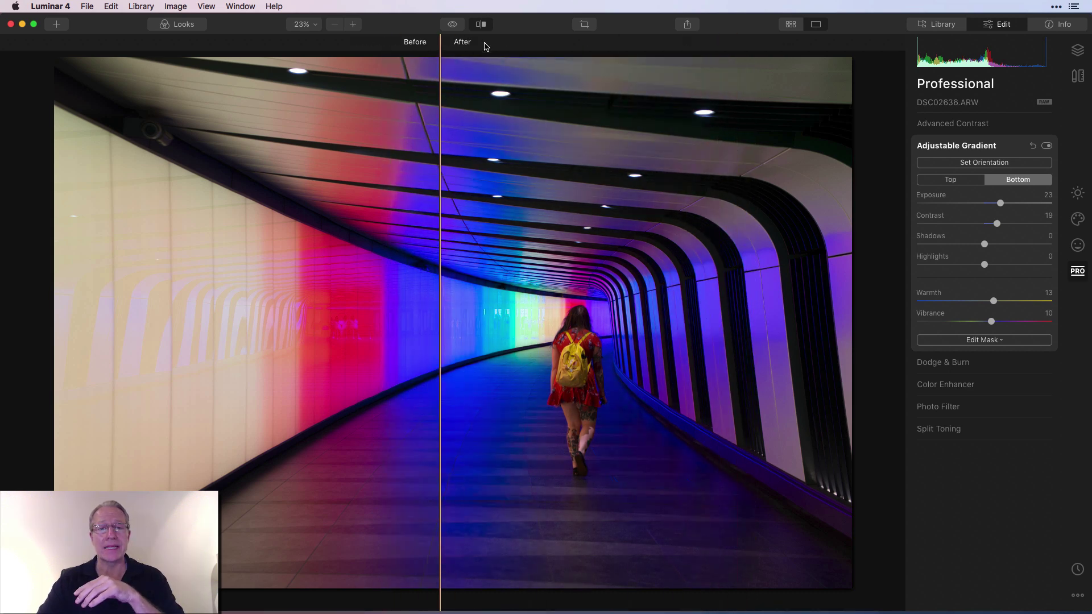
left_click(481, 24)
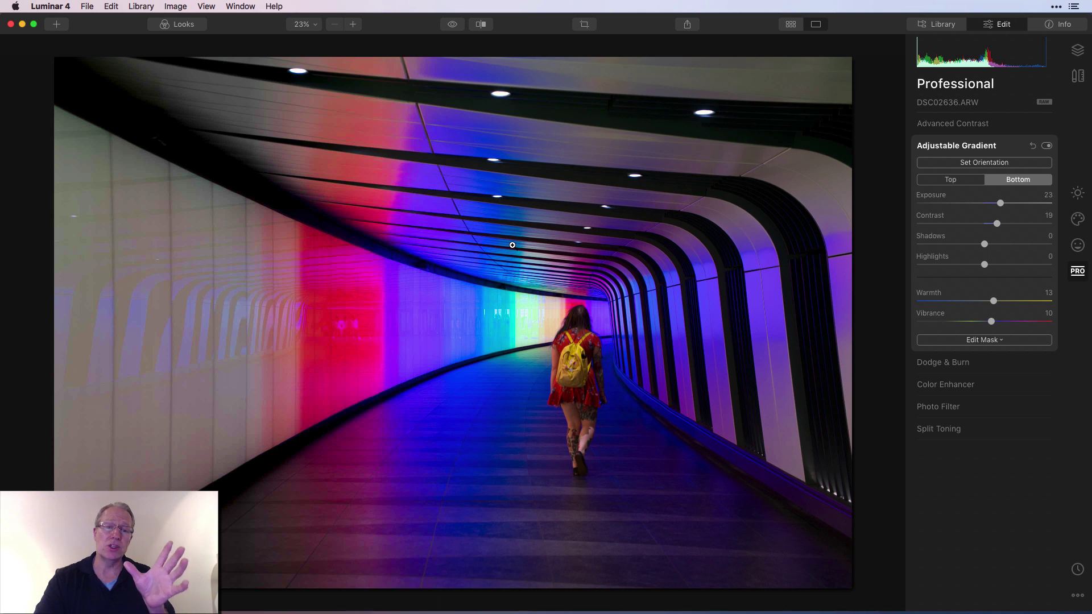